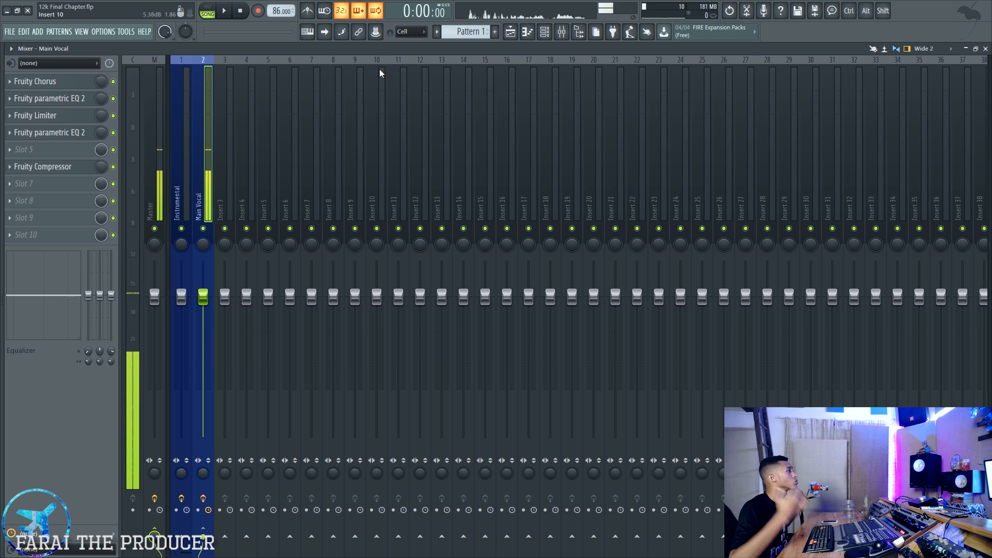
# - Switch to the preset pack in File Explorer, open the Iann Dior Presets folder and select the Fruity Flangus (Adlib Sing) preset
pyautogui.hotkey('alt', 'Tab')
pyautogui.hotkey('alt', 'Tab')
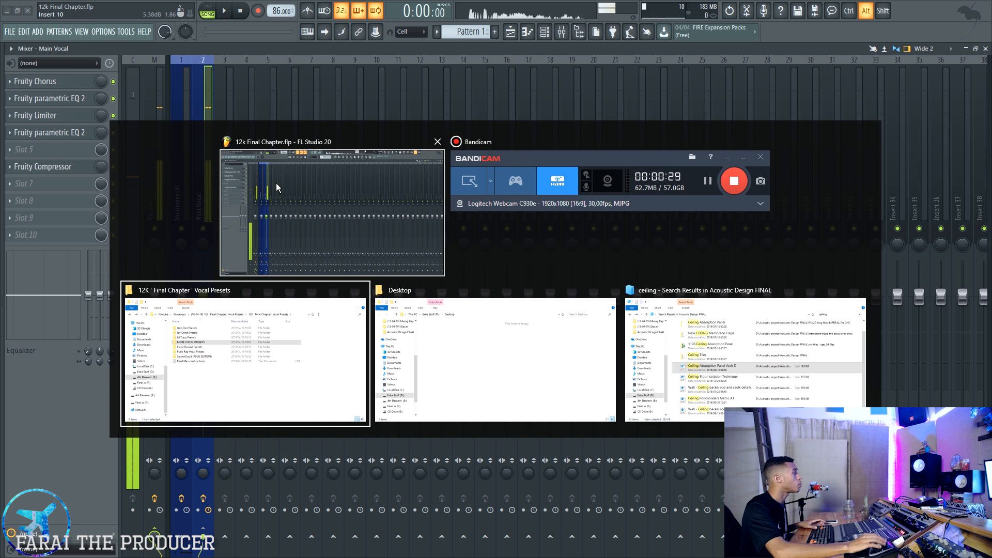
pyautogui.moveTo(529, 197); pyautogui.dragTo(510, 153)
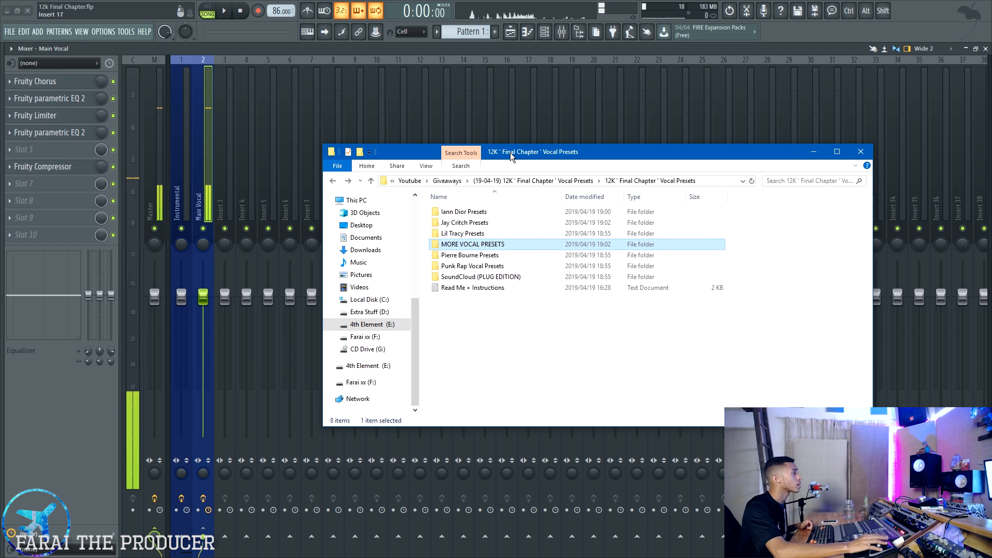
pyautogui.click(488, 212)
pyautogui.keyDown('shift'); pyautogui.click(480, 276); pyautogui.keyUp('shift')
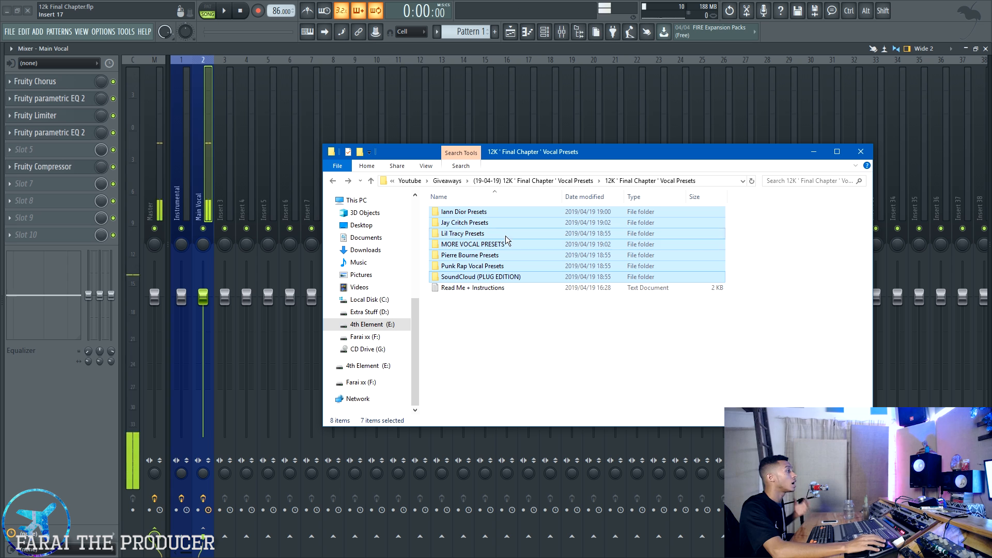
pyautogui.click(485, 212)
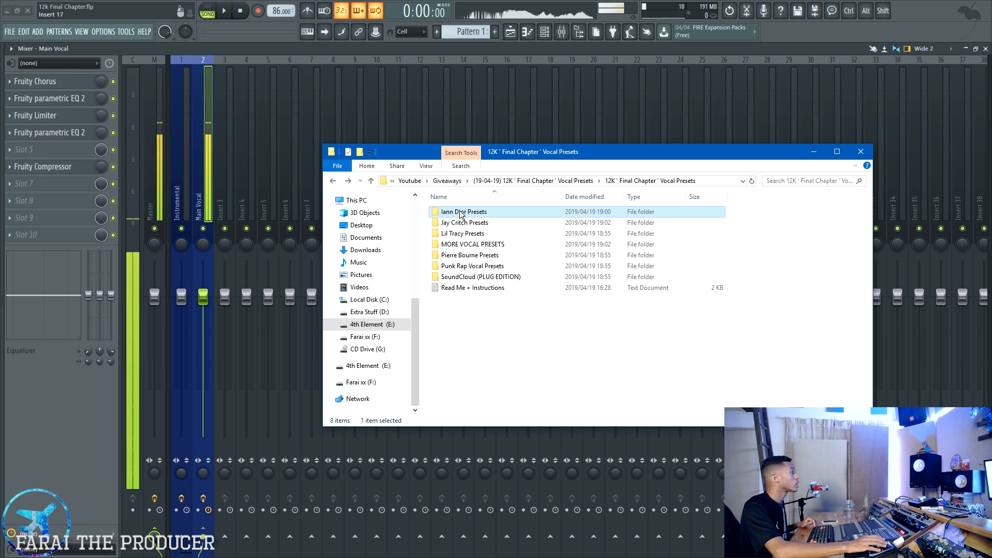
pyautogui.doubleClick(461, 212)
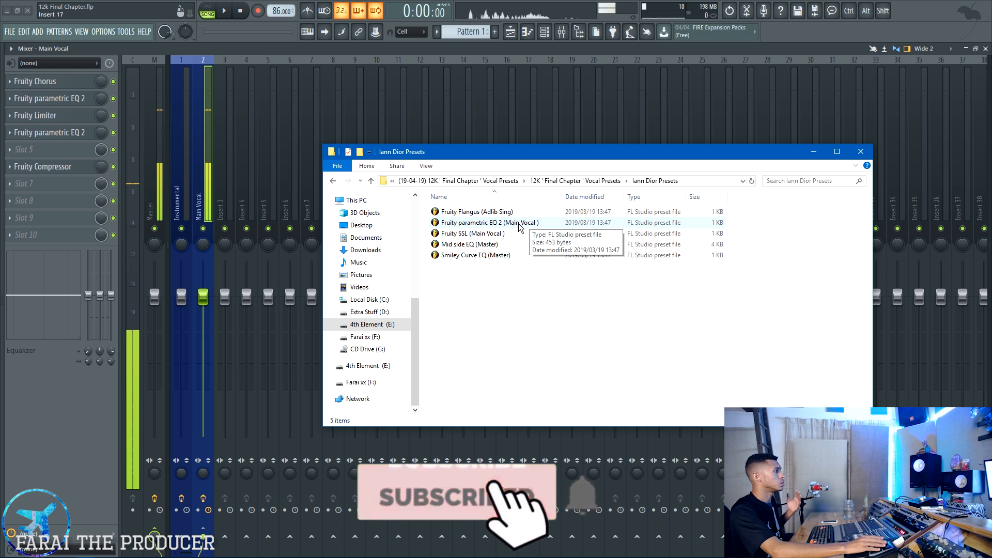
pyautogui.click(487, 214)
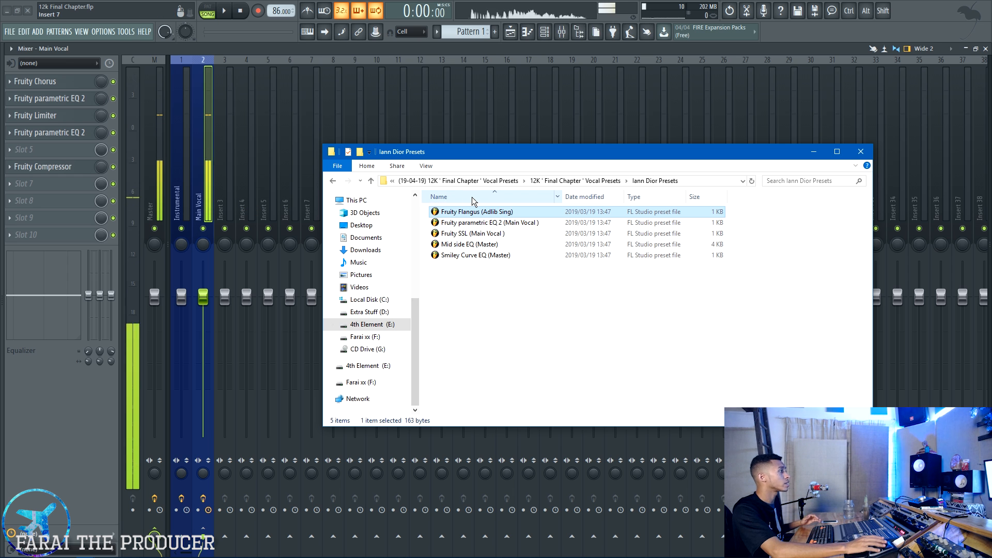
# - Clear the view of the mixer and rename mixer insert 3 as Adlib Sing
pyautogui.moveTo(490, 151); pyautogui.dragTo(490, 0)
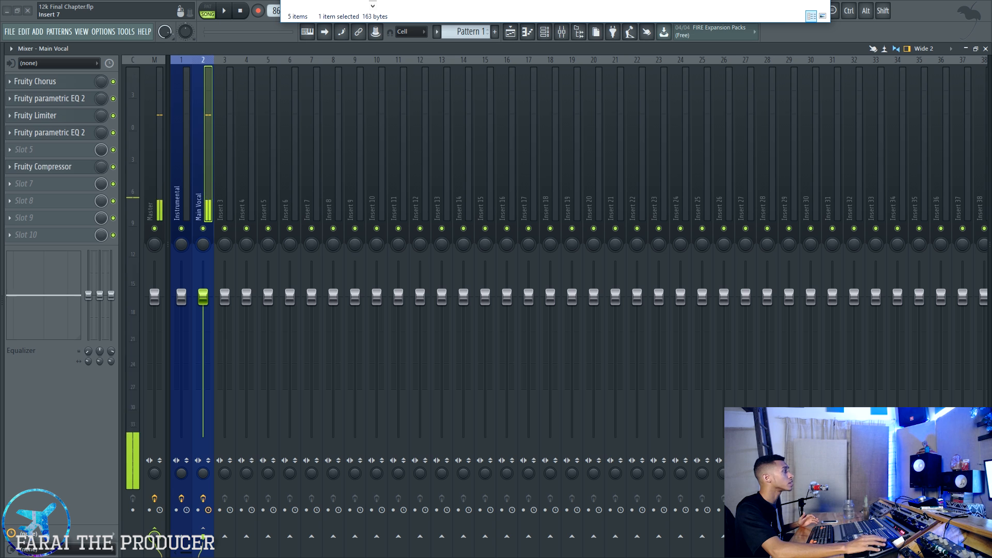
pyautogui.rightClick(225, 130)
pyautogui.press('F2')
pyautogui.write('Adli')
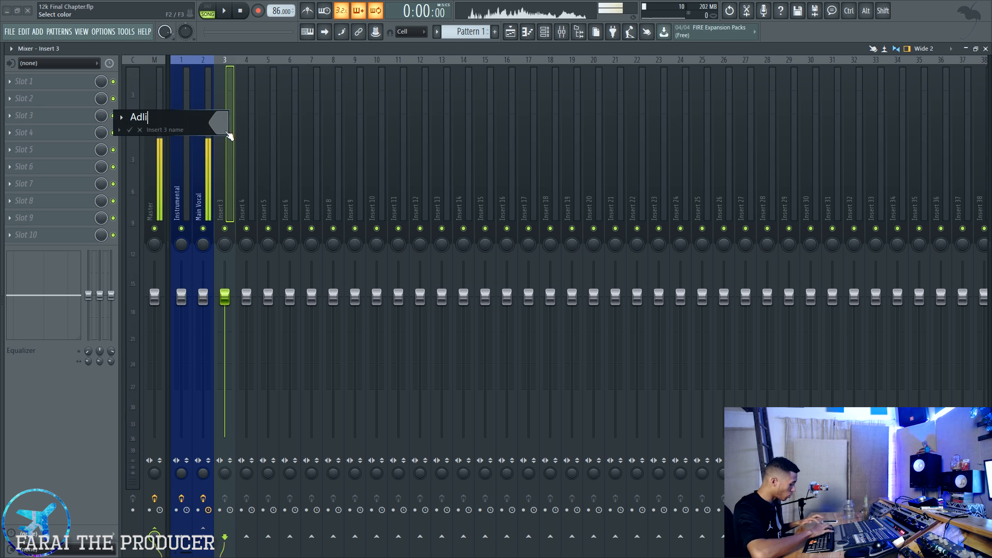
pyautogui.write('b Sin')
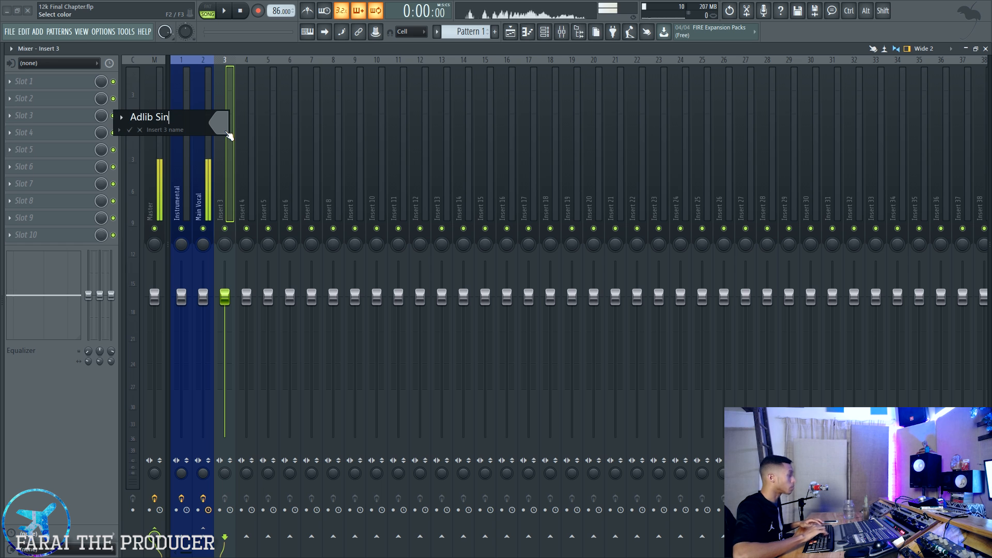
pyautogui.write('g')
pyautogui.press('Return')
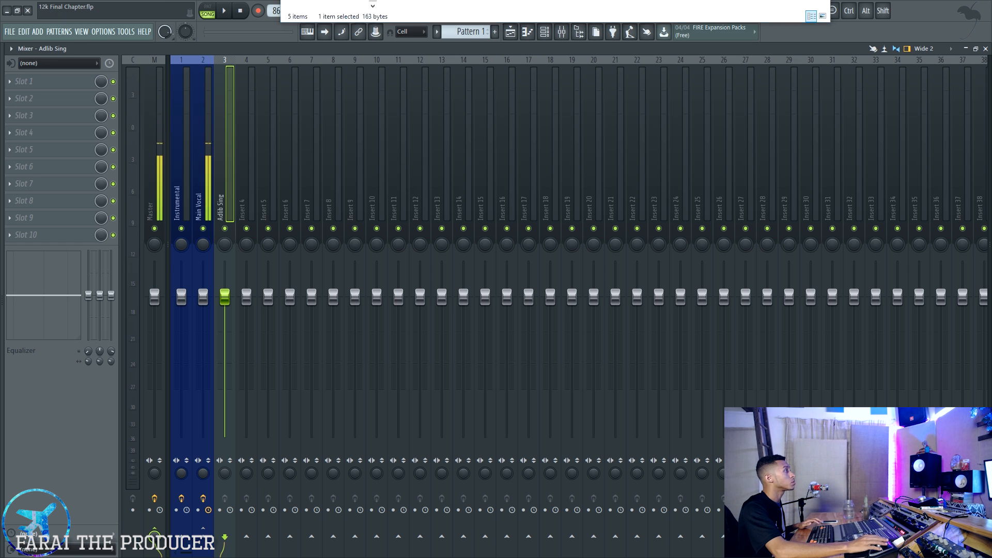
# - Load the Fruity Flangus (Adlib Sing) preset file into slot 2 of the Adlib Sing mixer track
pyautogui.moveTo(437, 0); pyautogui.dragTo(557, 89)
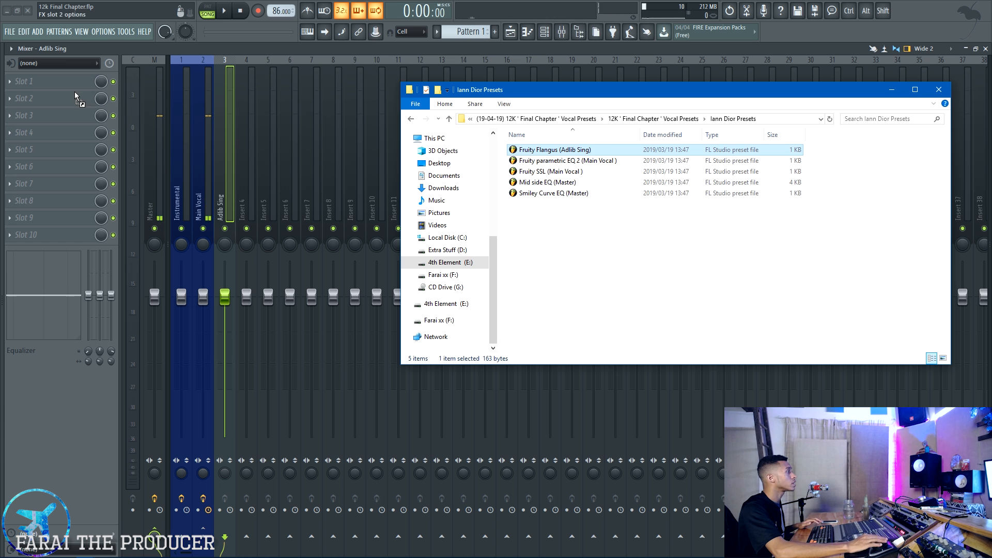
pyautogui.moveTo(74, 91); pyautogui.dragTo(73, 94)
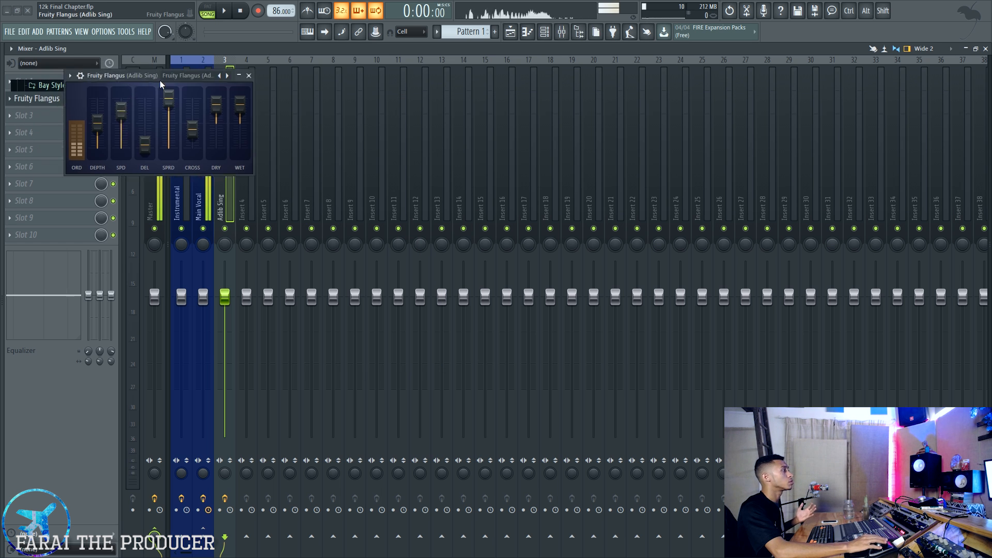
pyautogui.click(78, 100)
pyautogui.click(77, 100)
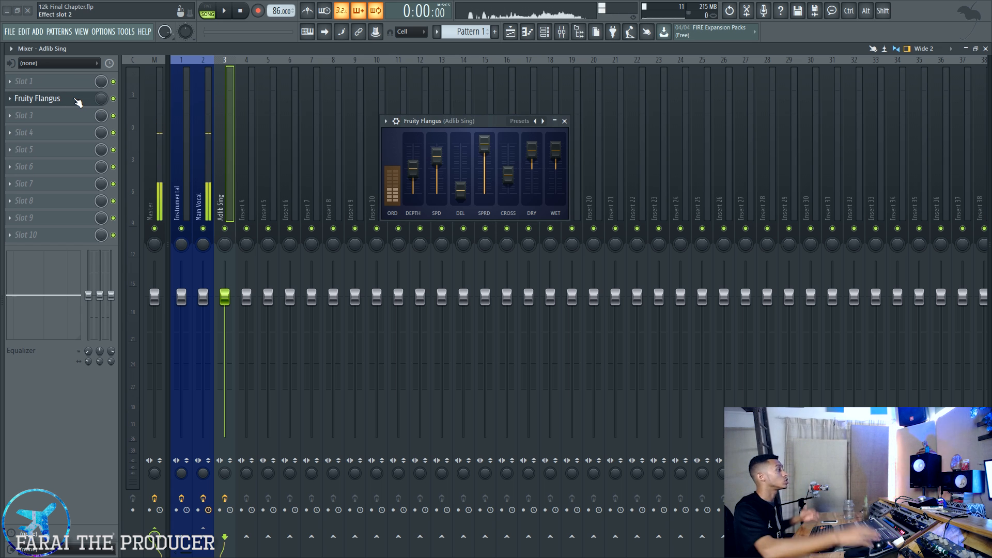
# - Open the slot 4 Fruity parametric EQ 2 on Main Vocal and select the Fruity parametric EQ 2 (Main Vocal) preset file
pyautogui.click(204, 154)
pyautogui.click(36, 132)
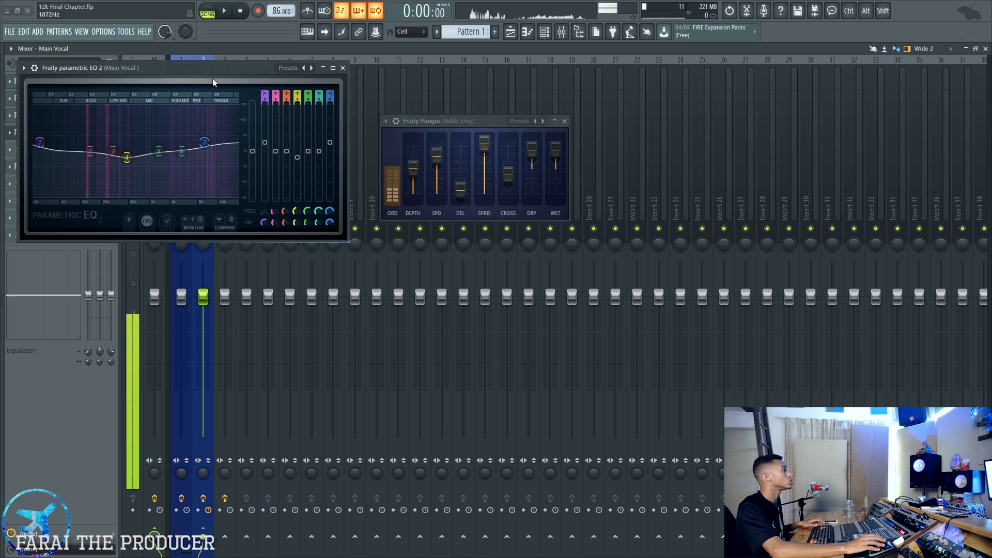
pyautogui.hotkey('alt', 'Tab')
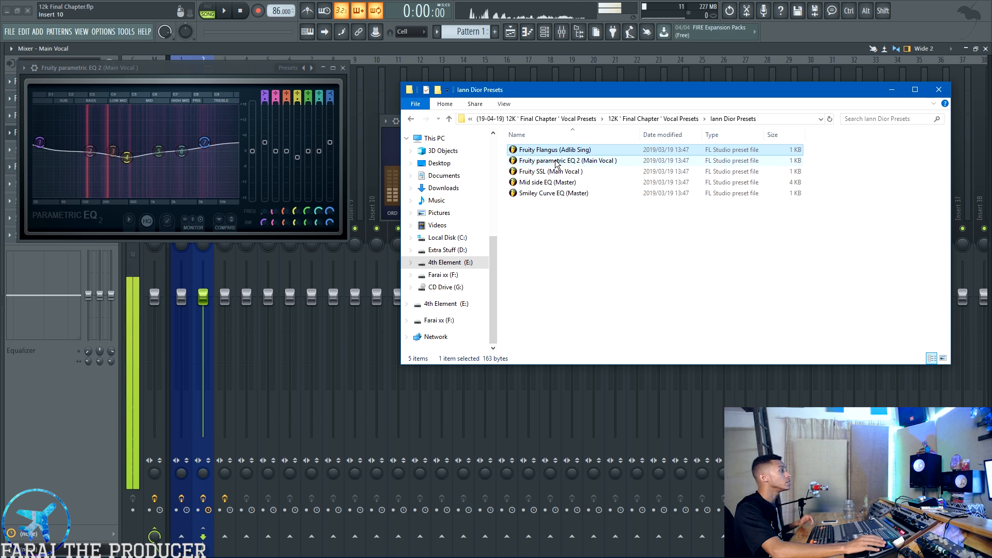
pyautogui.click(555, 161)
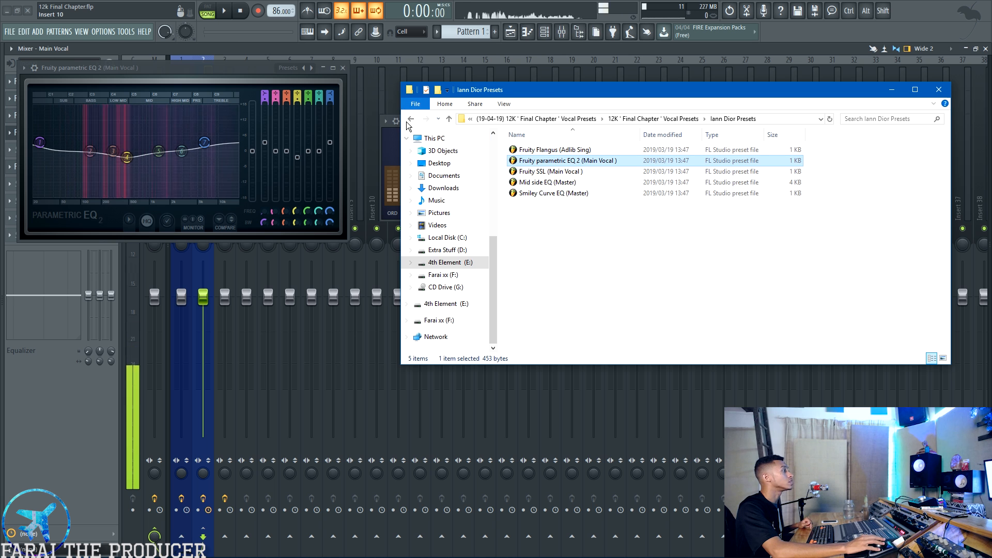
# - Read the Read Me + Instructions file in the preset pack's main folder and close it
pyautogui.click(411, 119)
pyautogui.doubleClick(548, 226)
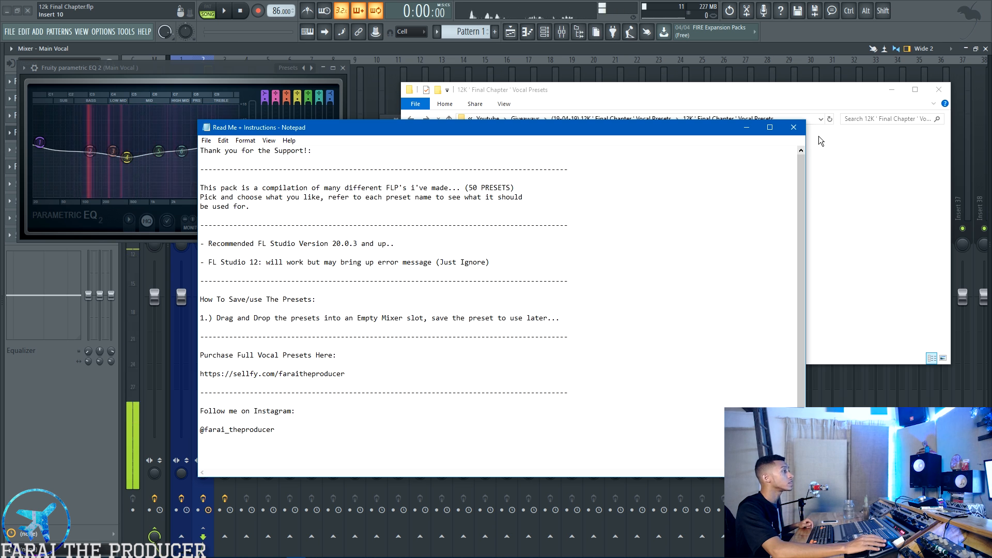
pyautogui.click(795, 130)
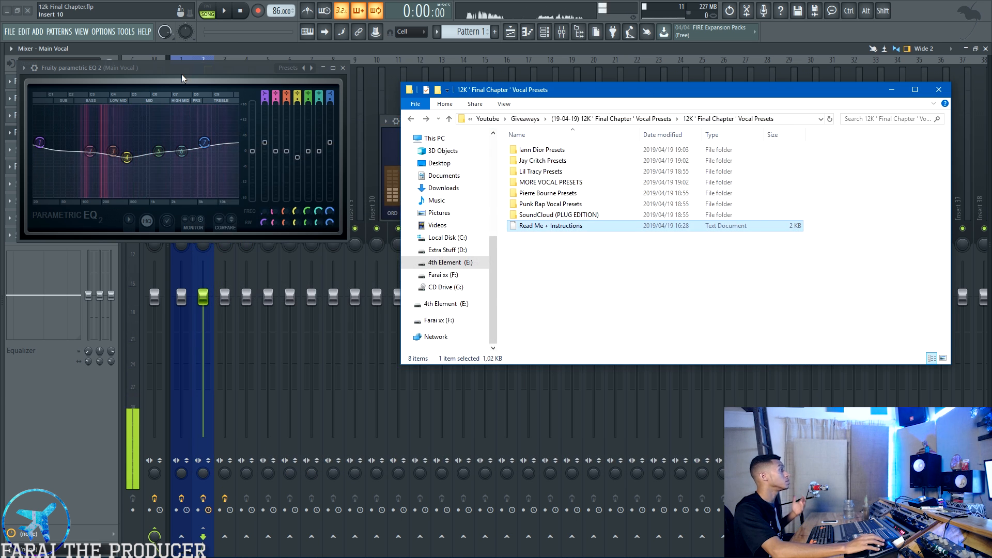
# - Open the Main Vocal track's Fruity Compressor and start saving its settings as a preset
pyautogui.moveTo(181, 71); pyautogui.dragTo(526, 176)
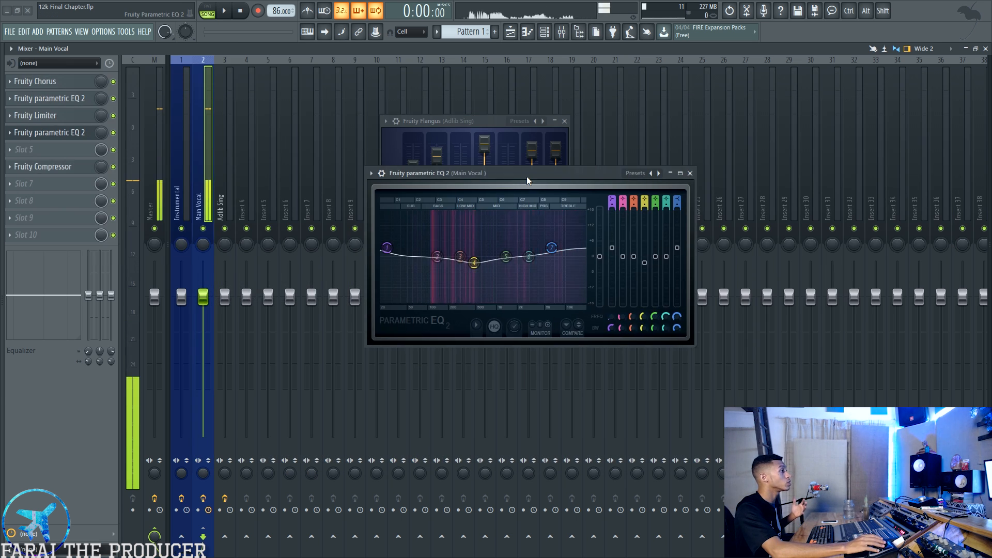
pyautogui.click(43, 166)
pyautogui.moveTo(116, 99); pyautogui.dragTo(398, 231)
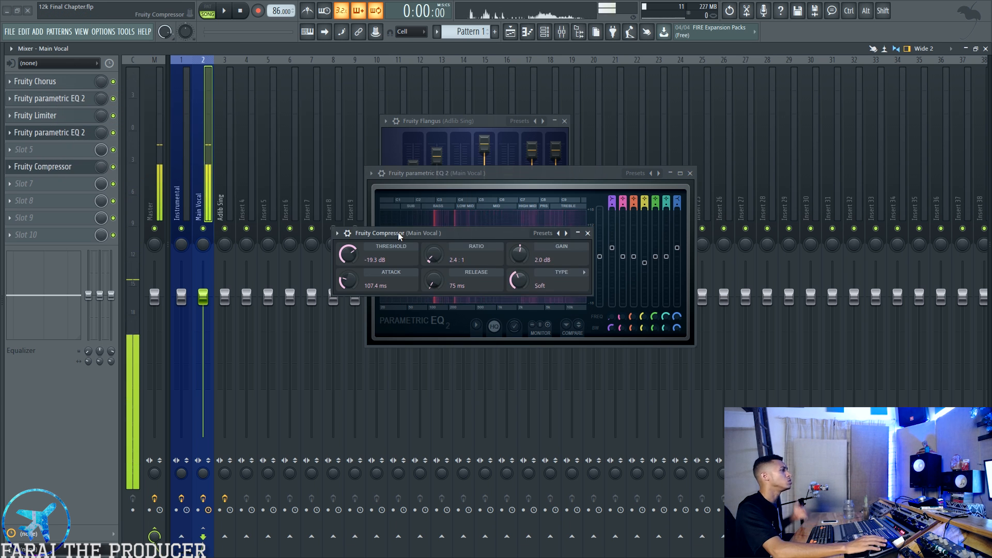
pyautogui.click(337, 234)
pyautogui.click(357, 284)
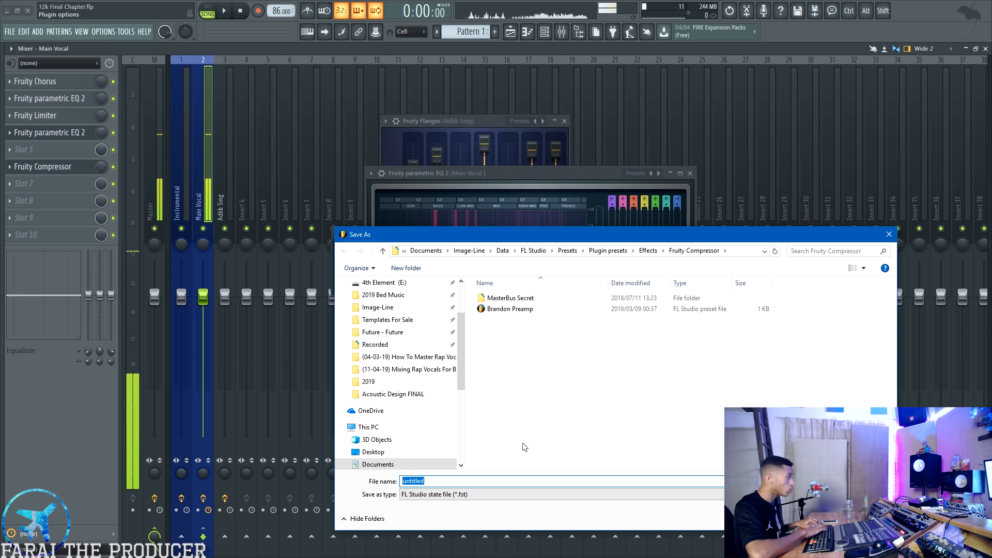
# - Create a folder named "12k ' Final Chapter Vocal Preset" among the Fruity Compressor presets and open it
pyautogui.hotkey('ctrl', 'shift', 'n')
pyautogui.write('12k')
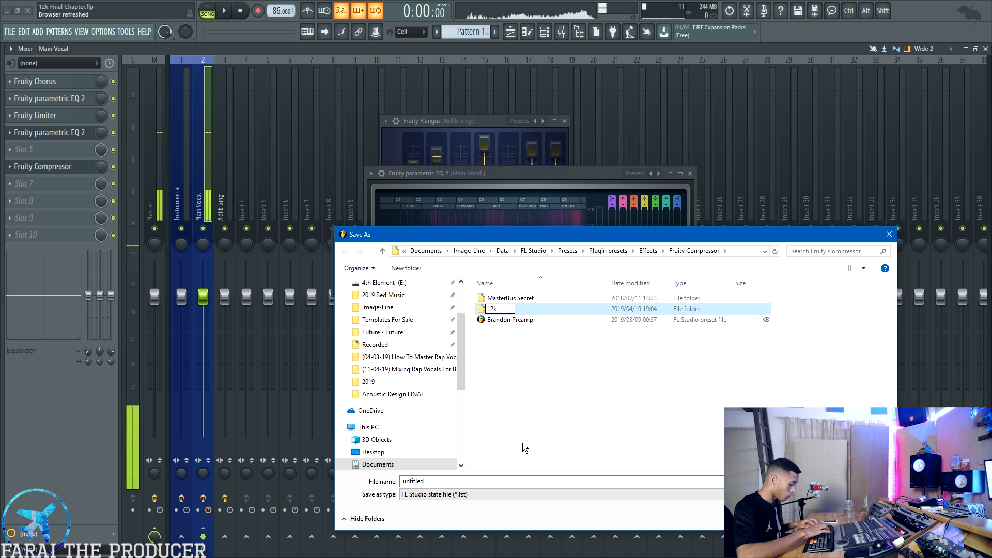
pyautogui.write(" ' Final Chaoter ")
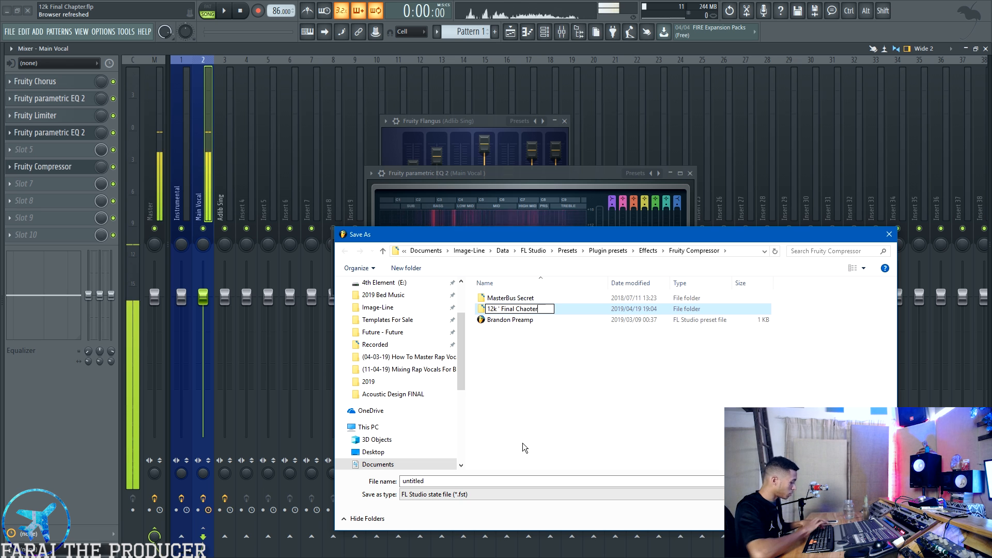
pyautogui.write('Vocal')
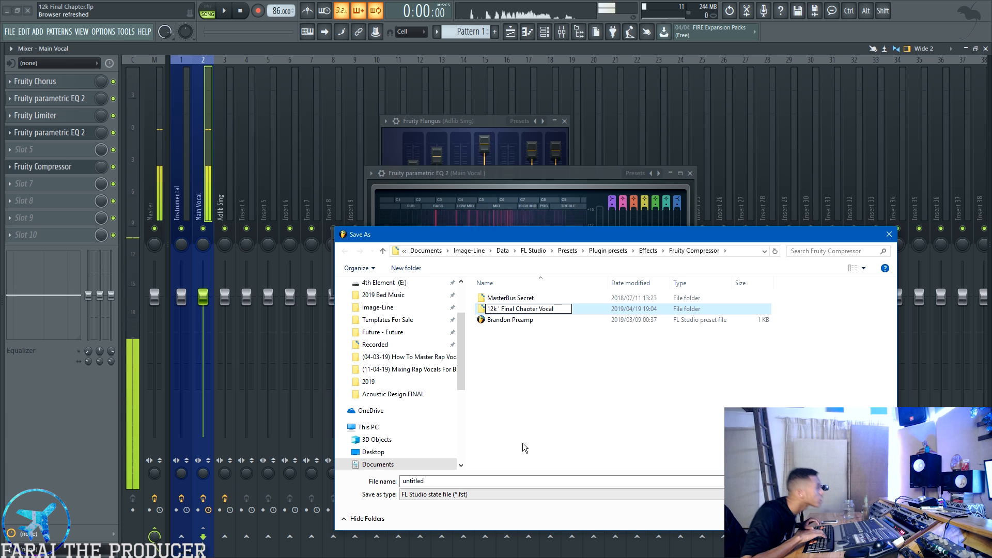
pyautogui.write(' ZPreset')
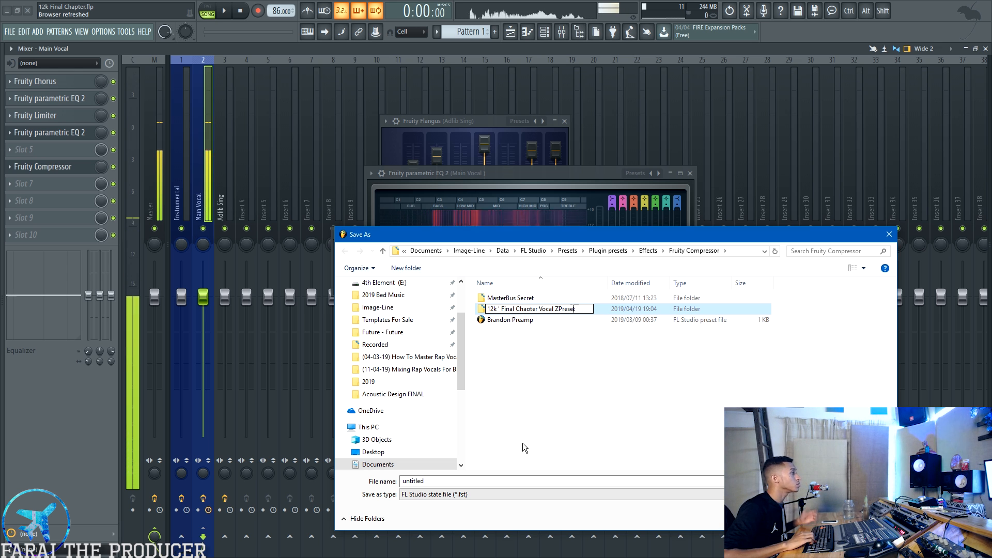
pyautogui.press('Left')
pyautogui.press('Left')
pyautogui.press('Left')
pyautogui.press('Left')
pyautogui.press('Left')
pyautogui.press('Left')
pyautogui.press('BackSpace')
pyautogui.doubleClick(532, 309)
pyautogui.write('Chapte')
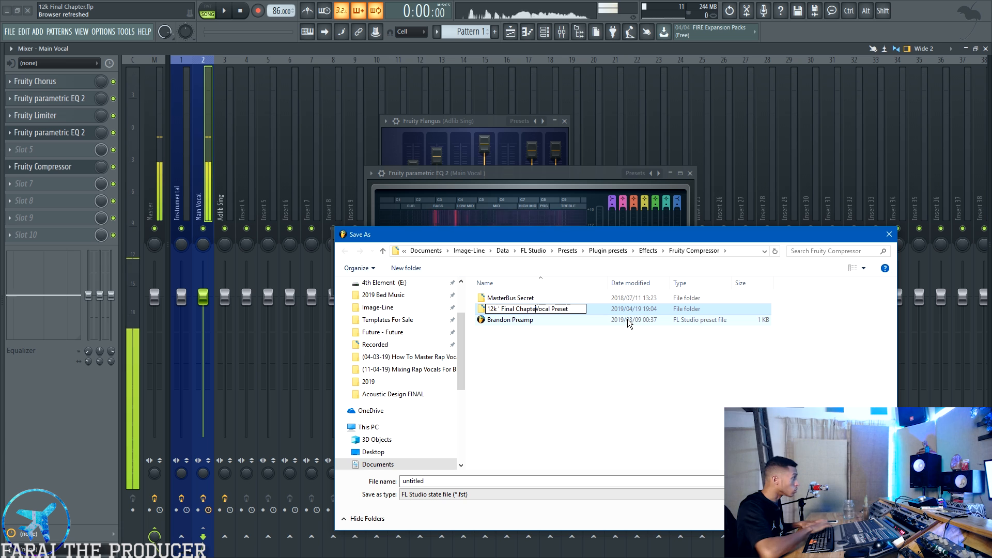
pyautogui.write('r')
pyautogui.press('Return')
pyautogui.press('Return')
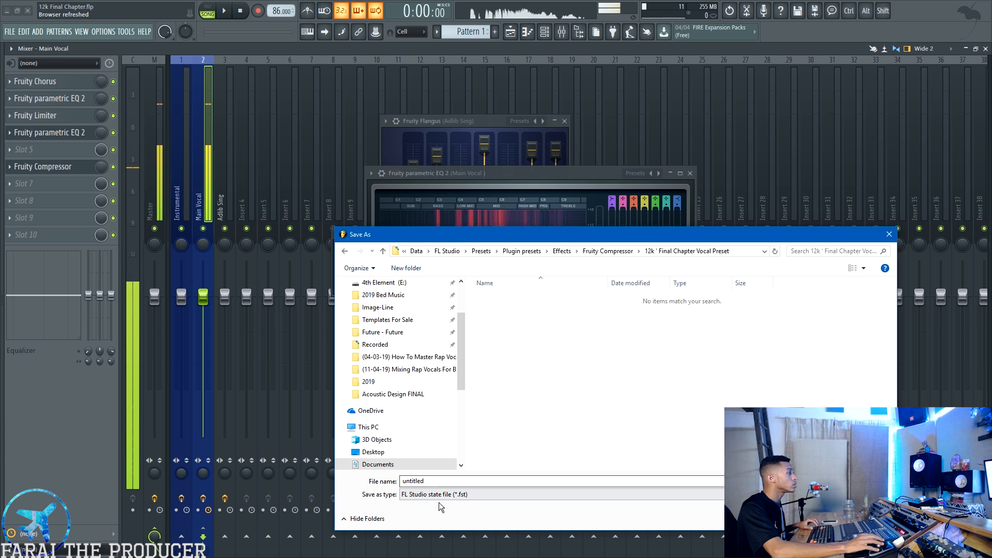
# - Save the compressor preset in the new folder as Rich Compressor
pyautogui.doubleClick(444, 484)
pyautogui.write('Ric')
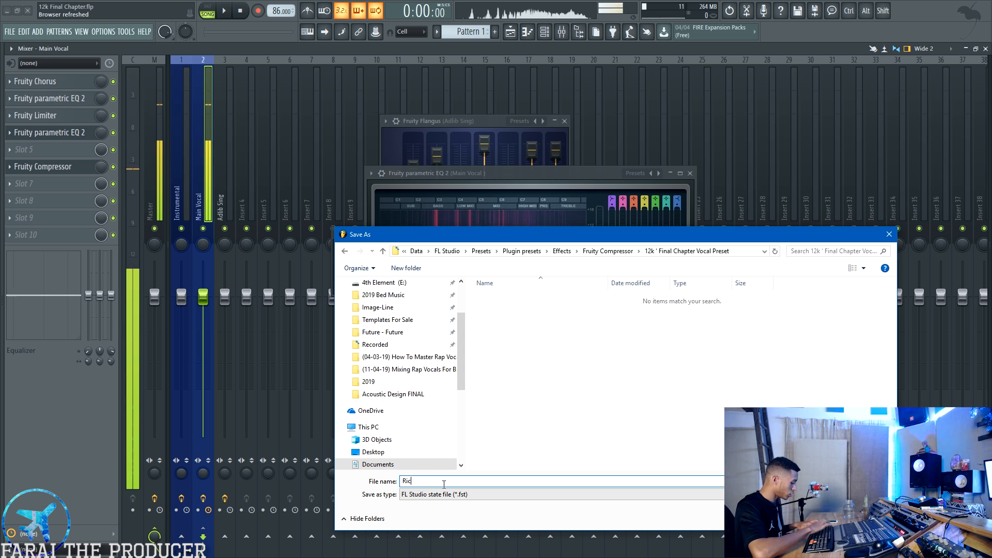
pyautogui.write('h Compress')
pyautogui.press('Return')
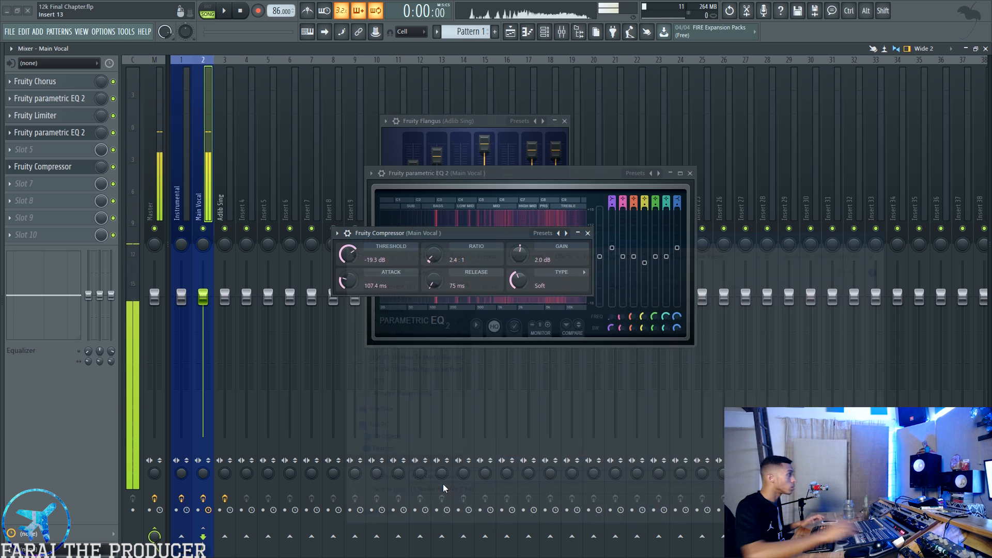
# - Load the saved Rich Compressor preset into the Main Vocal track's Fruity Compressor
pyautogui.click(336, 233)
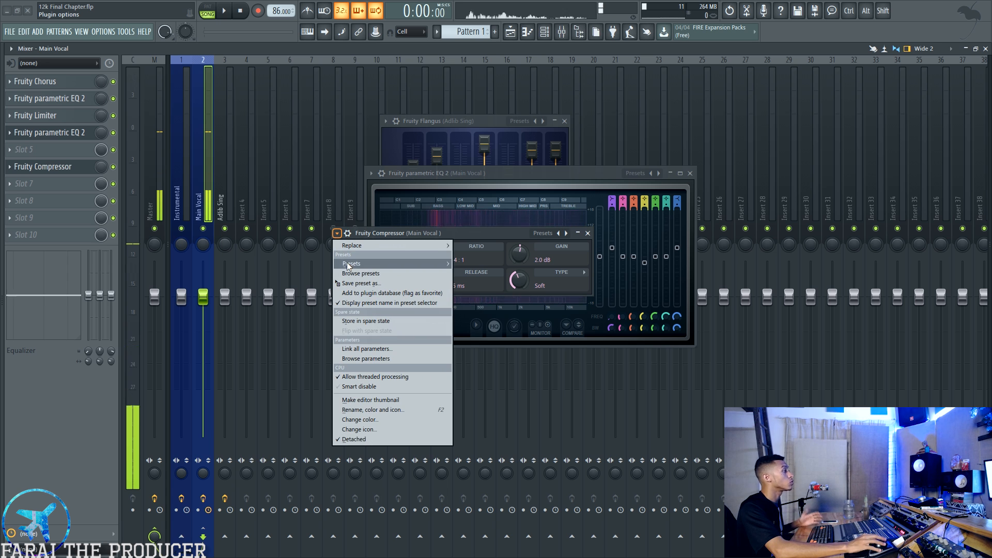
pyautogui.moveTo(357, 263)
pyautogui.click(484, 259)
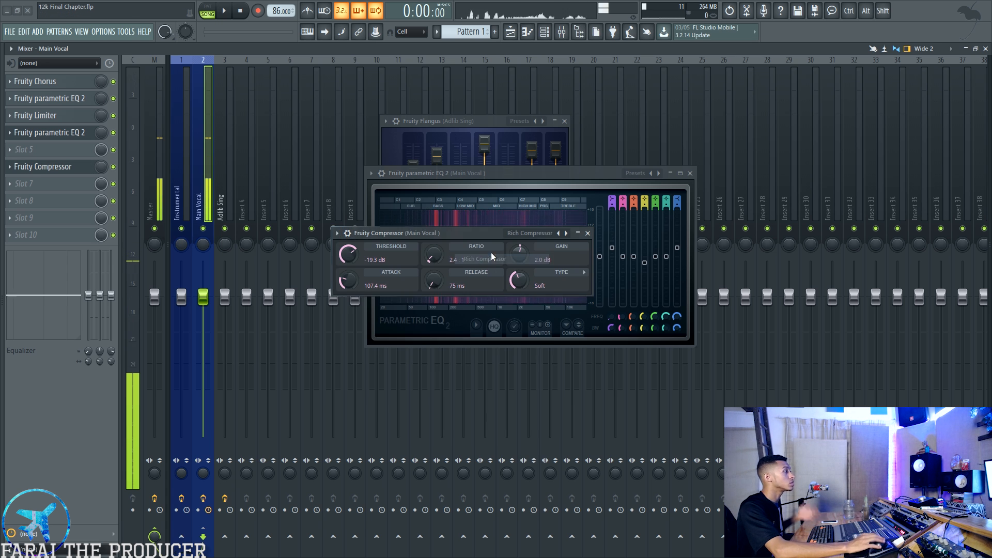
# - Return to the preset pack in File Explorer and look through the Iann Dior, Jay Critch and Lil Tracy preset folders
pyautogui.hotkey('alt', 'Tab')
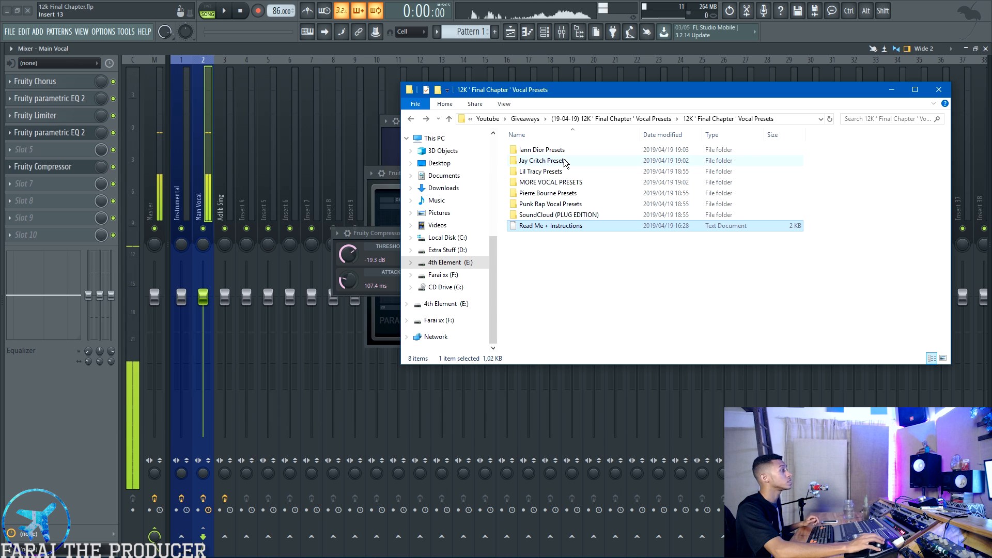
pyautogui.doubleClick(541, 149)
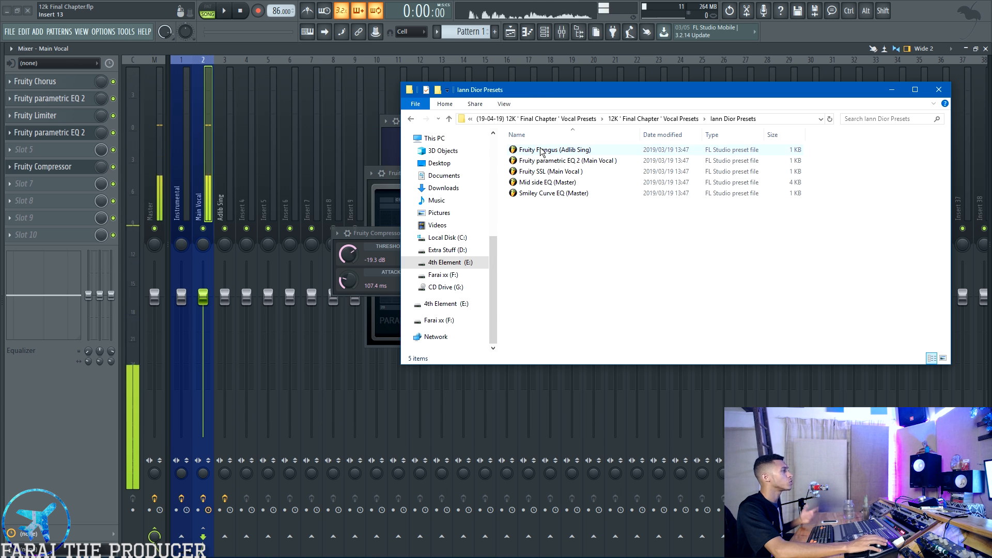
pyautogui.click(411, 119)
pyautogui.click(541, 163)
pyautogui.doubleClick(541, 163)
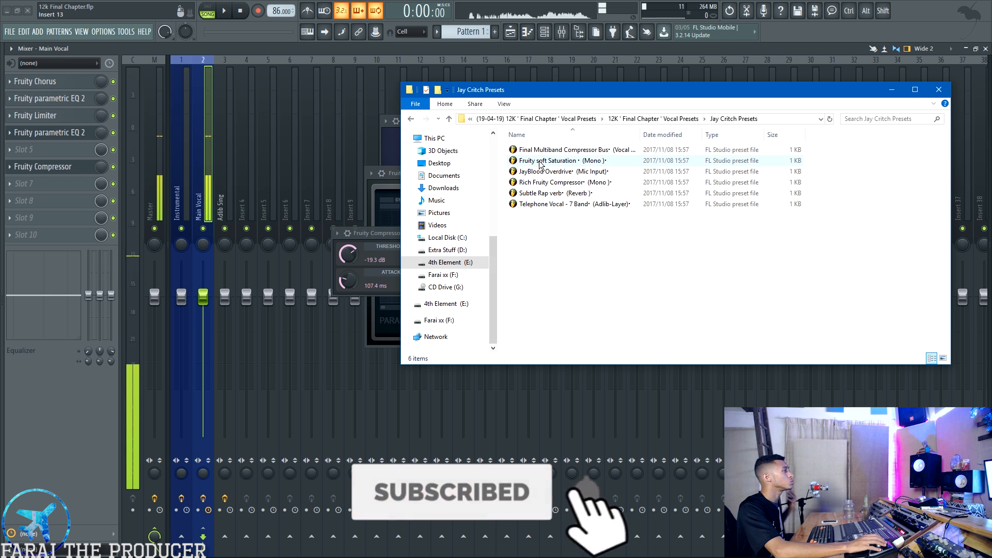
pyautogui.click(411, 119)
pyautogui.doubleClick(537, 172)
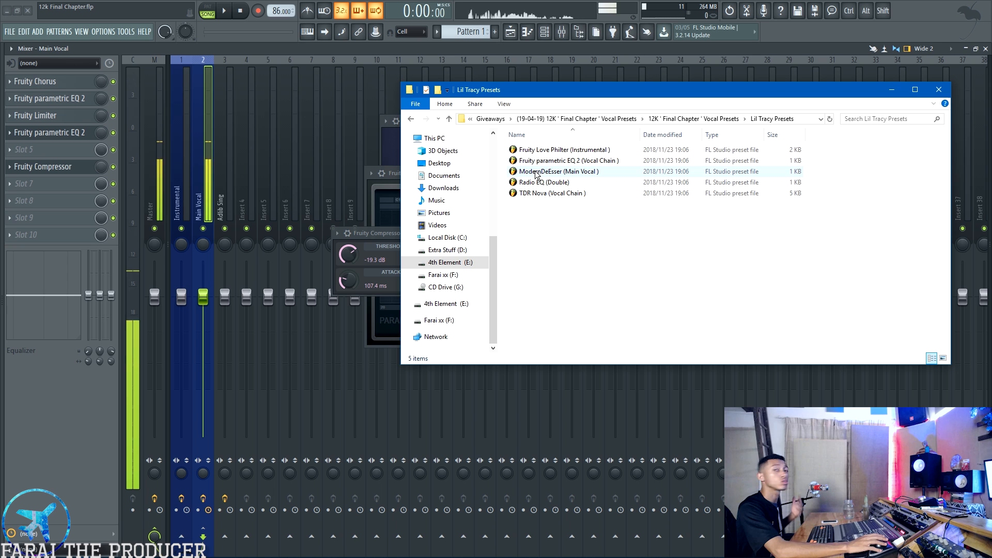
# - Look through the MORE VOCAL PRESETS, Pierre Bourne Presets and Punk Rap Vocal Presets folders of the preset pack
pyautogui.click(410, 118)
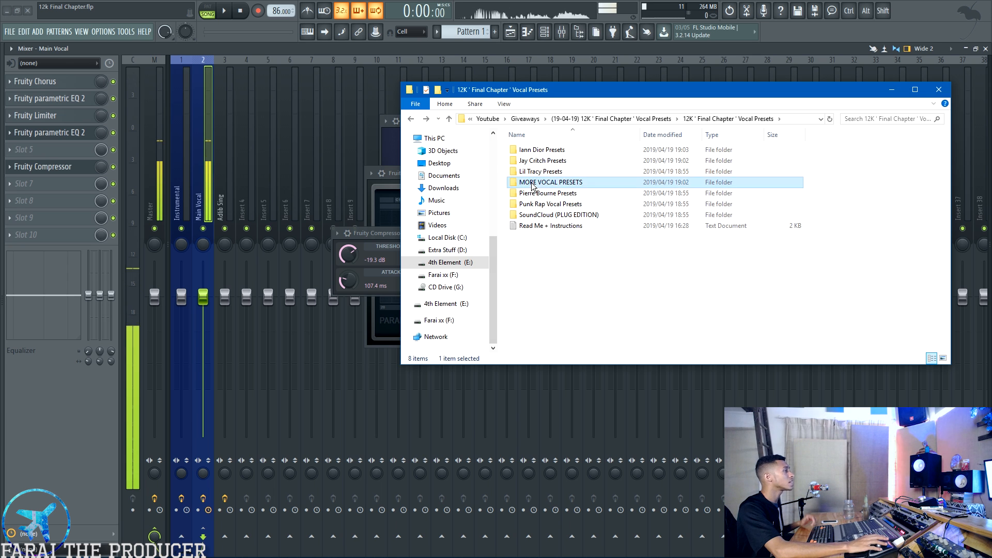
pyautogui.doubleClick(540, 182)
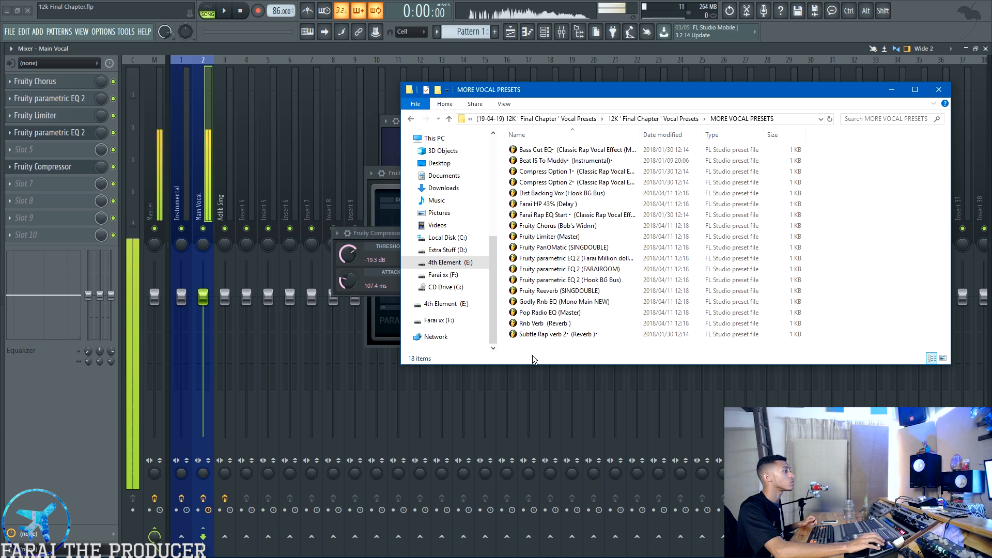
pyautogui.moveTo(529, 348); pyautogui.dragTo(591, 91)
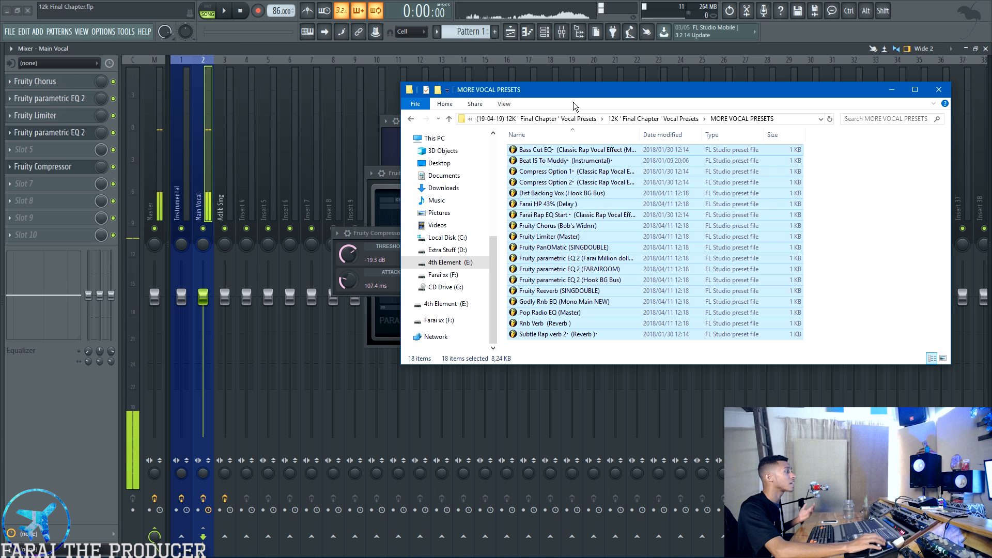
pyautogui.click(411, 119)
pyautogui.doubleClick(559, 195)
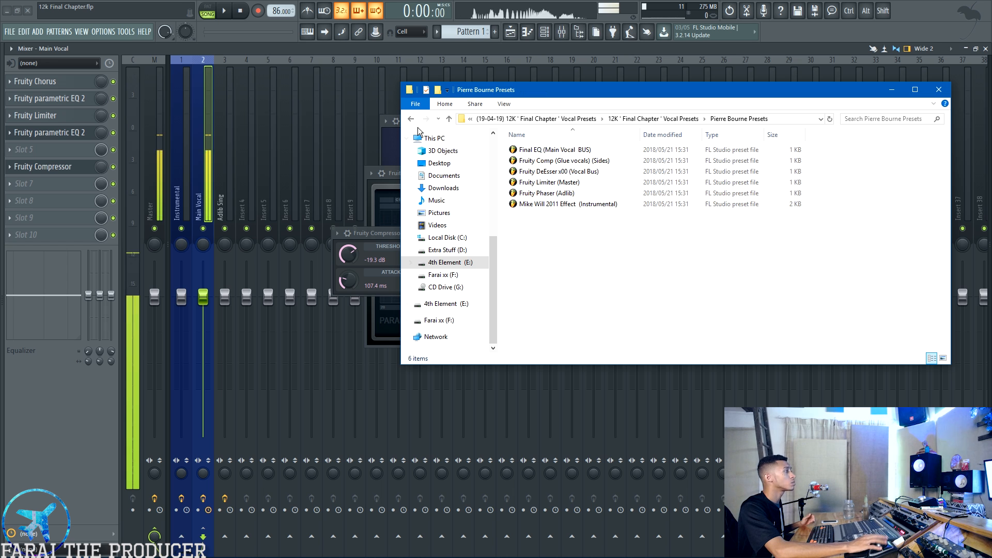
pyautogui.click(411, 119)
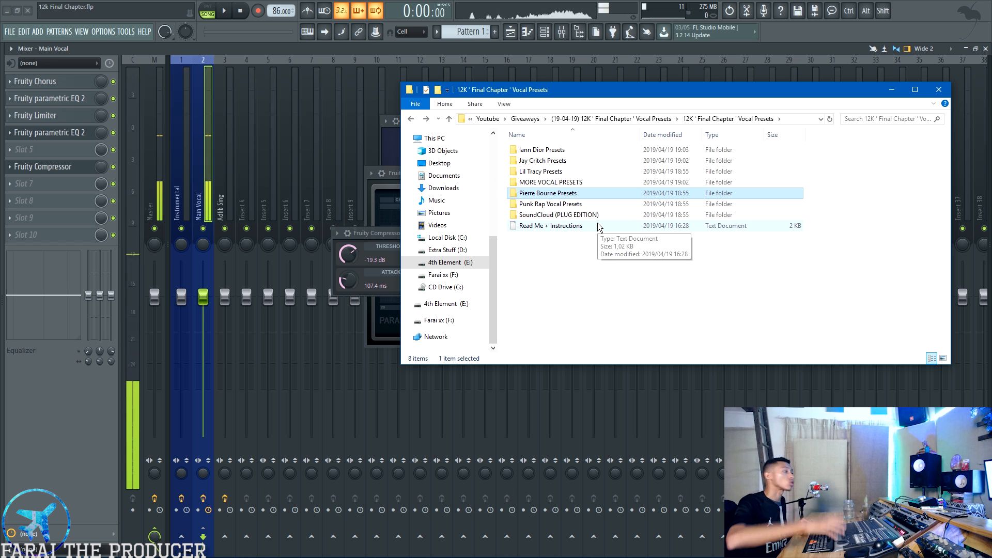
pyautogui.doubleClick(563, 204)
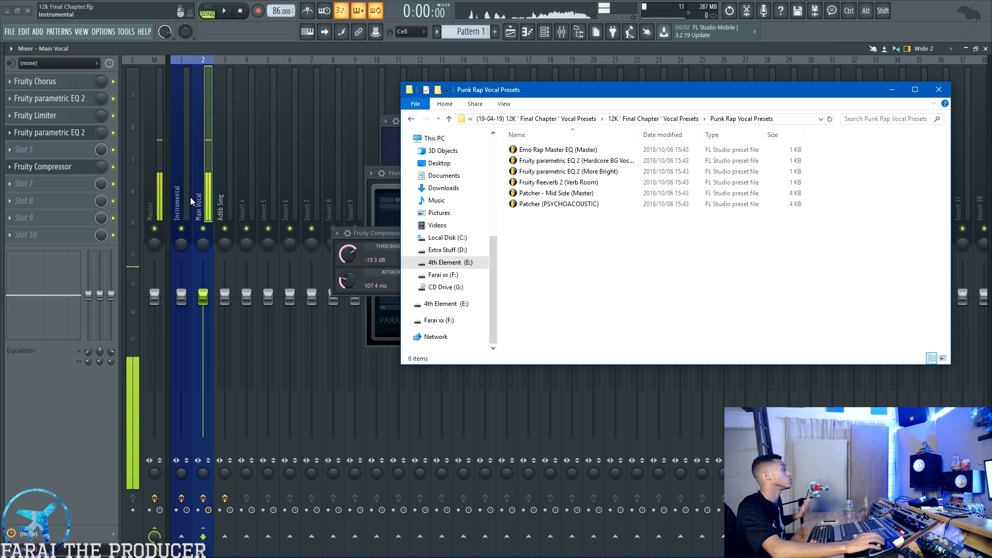
pyautogui.moveTo(547, 95); pyautogui.dragTo(514, 107)
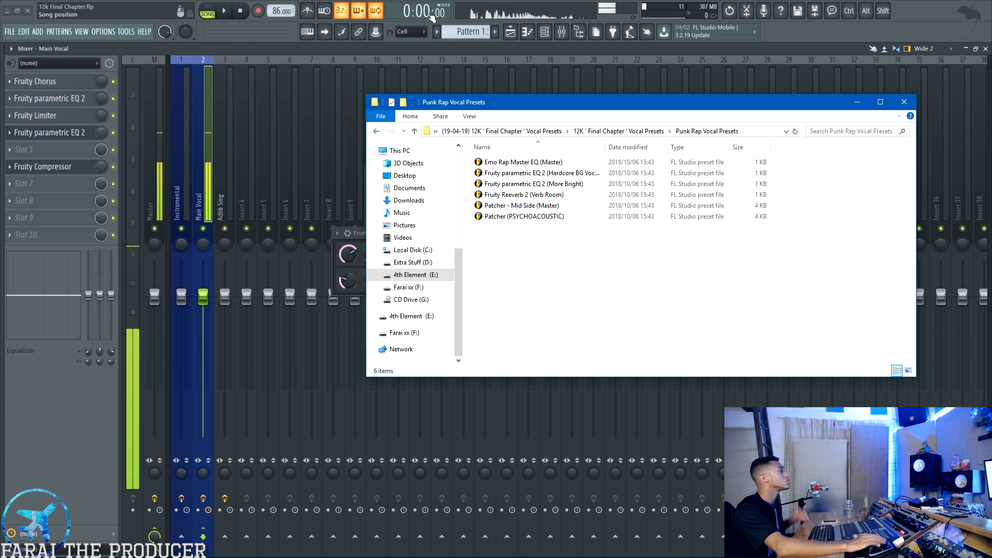
# - Return to FL Studio and inspect the Main Vocal track's two Fruity parametric EQ 2 plugins and its Fruity Limiter
pyautogui.click(66, 97)
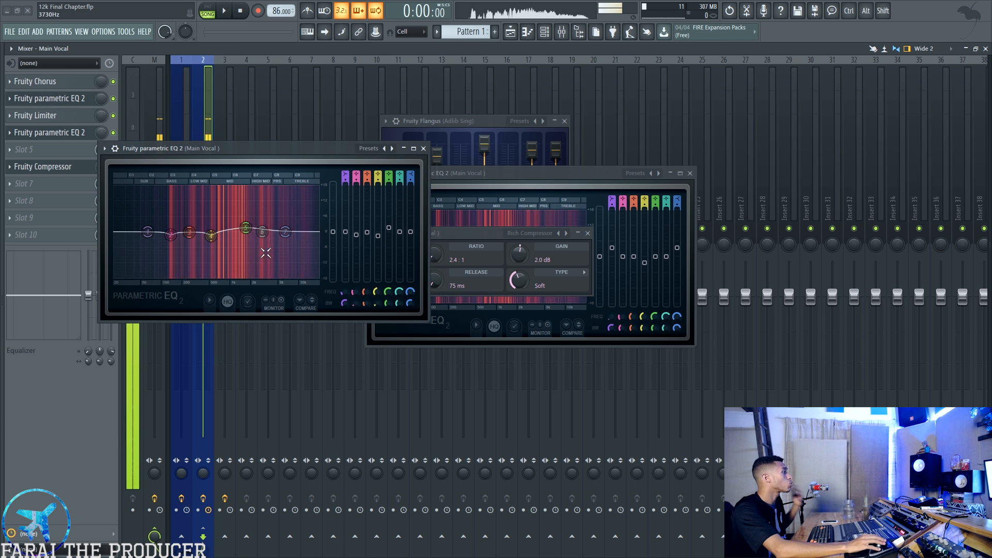
pyautogui.moveTo(388, 228)
pyautogui.mouseDown()
pyautogui.moveTo(389, 205)
pyautogui.moveTo(389, 226)
pyautogui.mouseUp()
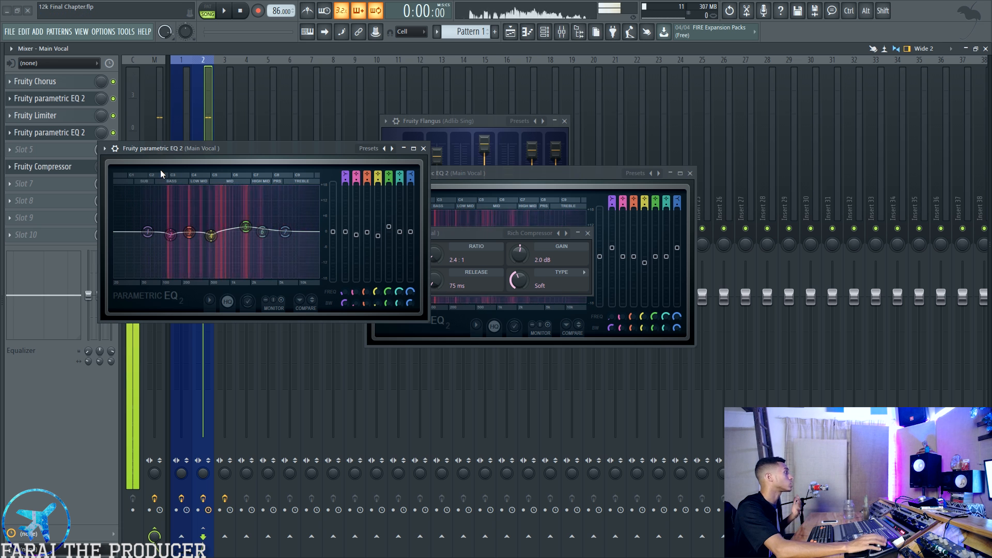
pyautogui.click(64, 134)
pyautogui.click(31, 115)
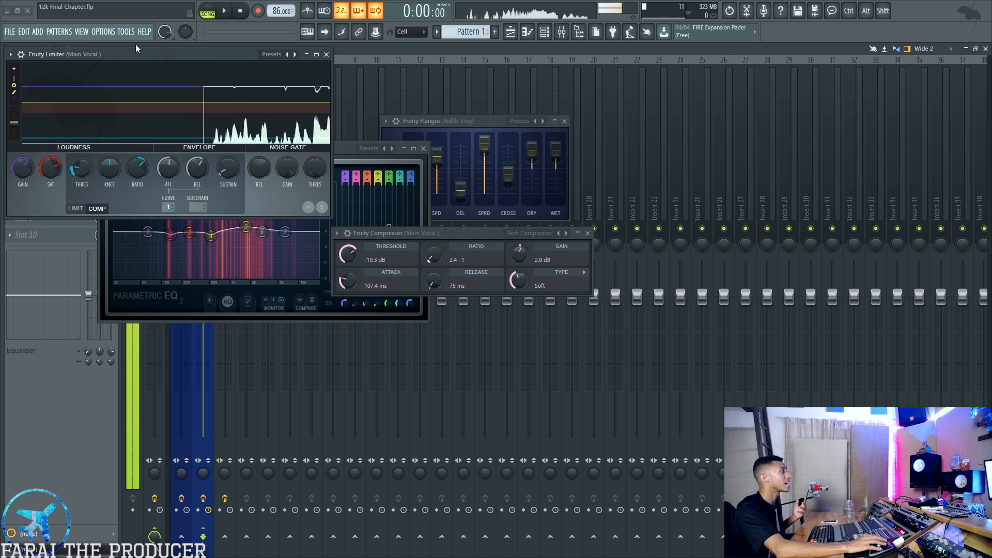
pyautogui.moveTo(162, 55); pyautogui.dragTo(476, 90)
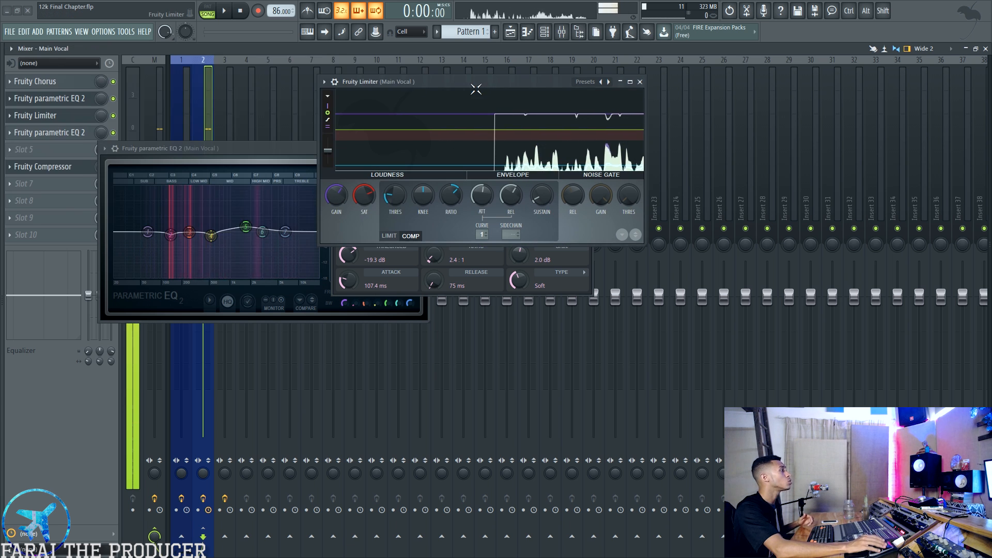
# - Close all open plugin windows, including the Adlib Sing track's Fruity Flangus, and select the Main Vocal track
pyautogui.click(640, 82)
pyautogui.click(423, 149)
pyautogui.click(587, 233)
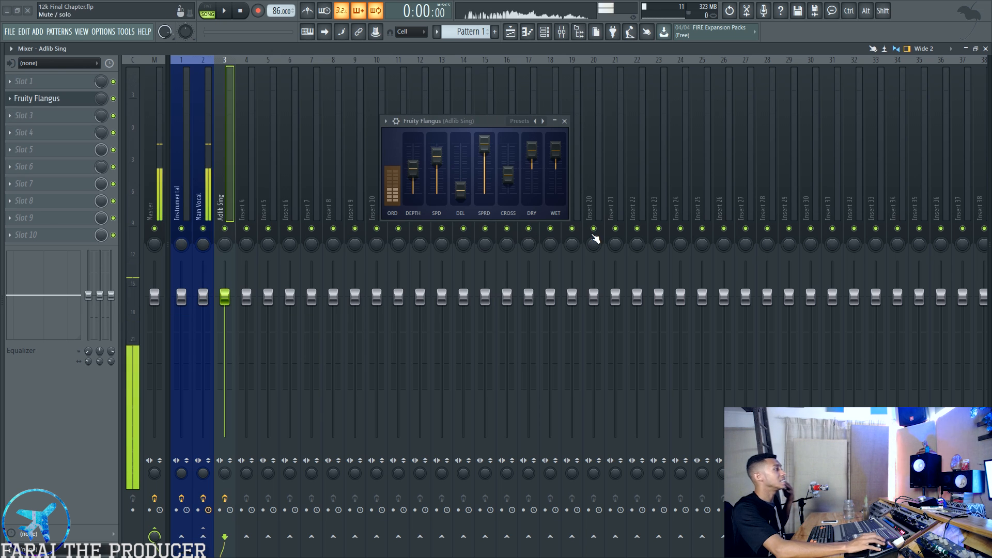
pyautogui.click(565, 121)
pyautogui.click(198, 150)
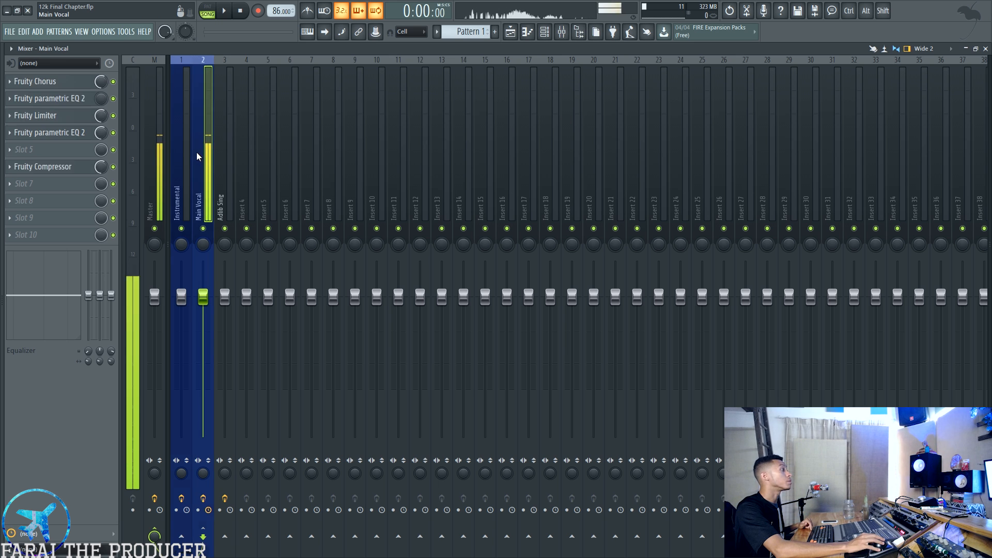
# - In the Instrumental track's Fruity parametric EQ 2, lower the band 1 low shelf and raise the level of band 7
pyautogui.click(181, 137)
pyautogui.click(71, 116)
pyautogui.moveTo(146, 133); pyautogui.dragTo(393, 139)
pyautogui.moveTo(648, 224)
pyautogui.mouseDown()
pyautogui.moveTo(588, 235)
pyautogui.moveTo(606, 214)
pyautogui.moveTo(646, 213)
pyautogui.mouseUp()
pyautogui.moveTo(578, 222); pyautogui.dragTo(578, 230)
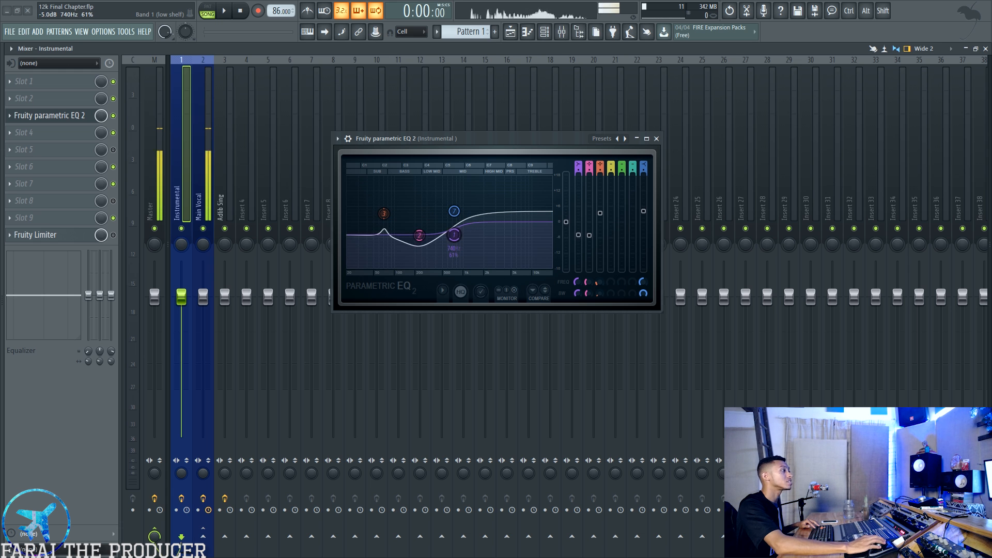
pyautogui.moveTo(643, 210); pyautogui.dragTo(643, 203)
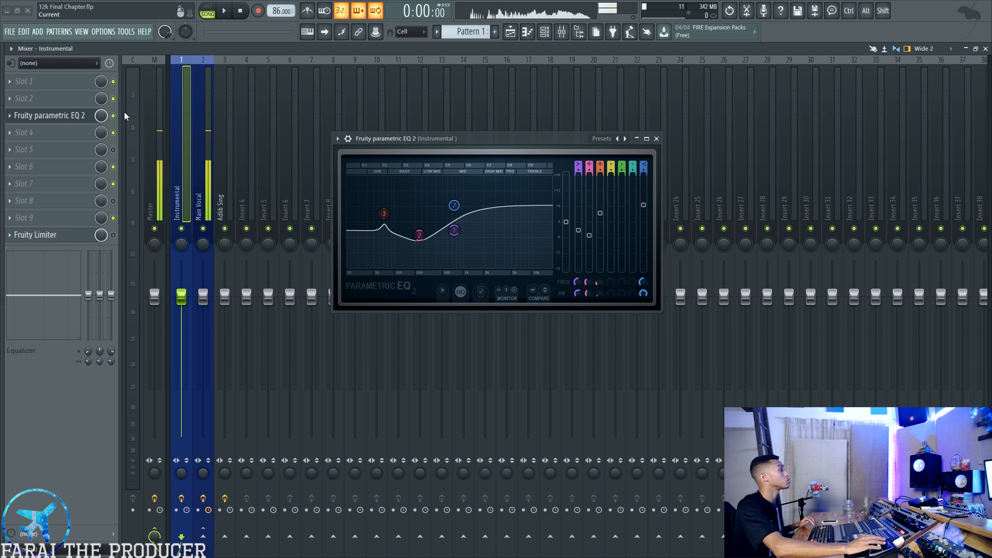